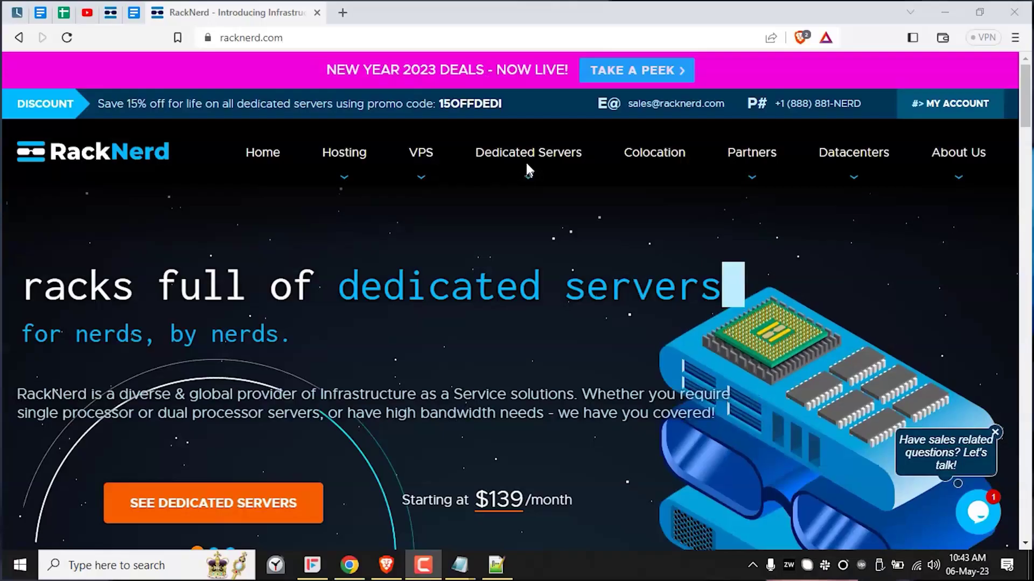
# Step: Go to my.racknerd.com/clientarea.php and open the Manage Product page for the KVM 512MB VPS
pyautogui.click(297, 35)
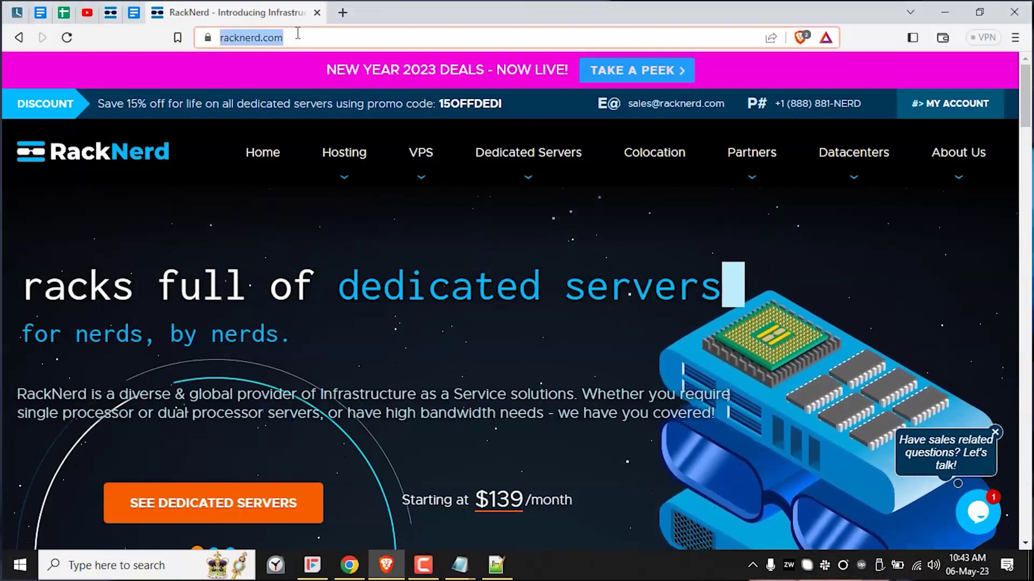
pyautogui.write('my.')
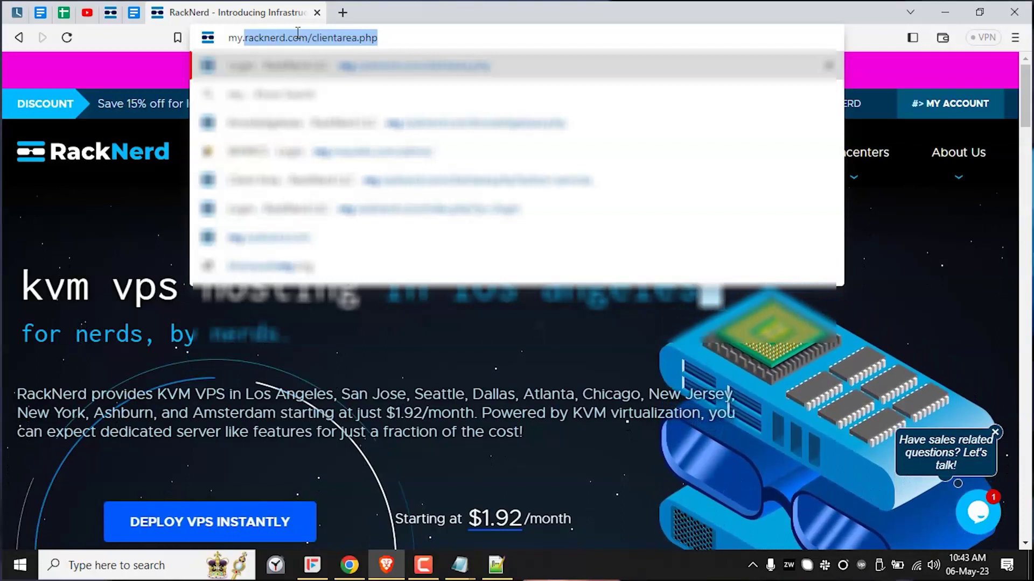
pyautogui.write('racknerd.com/clientarea.php')
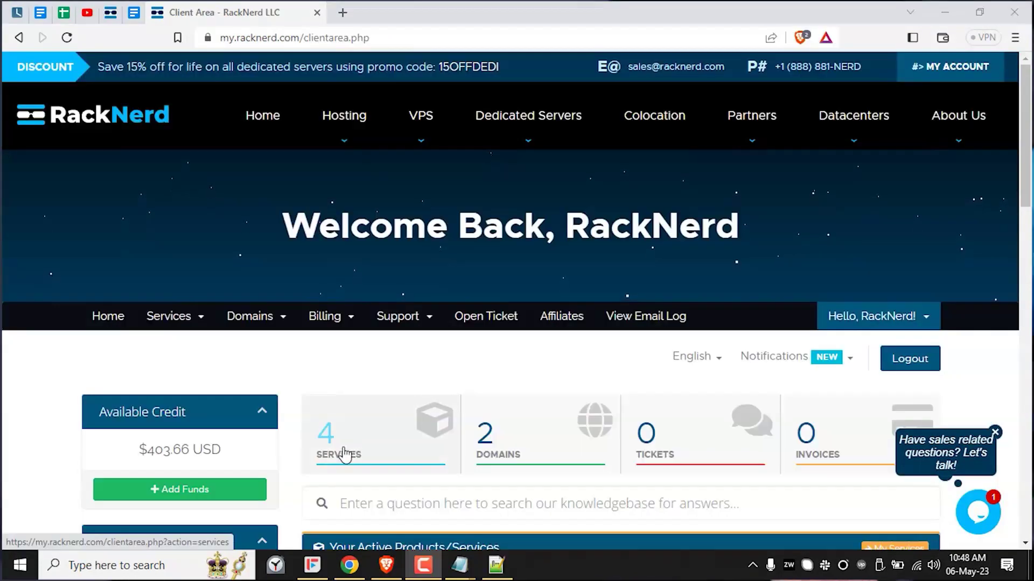
pyautogui.click(356, 439)
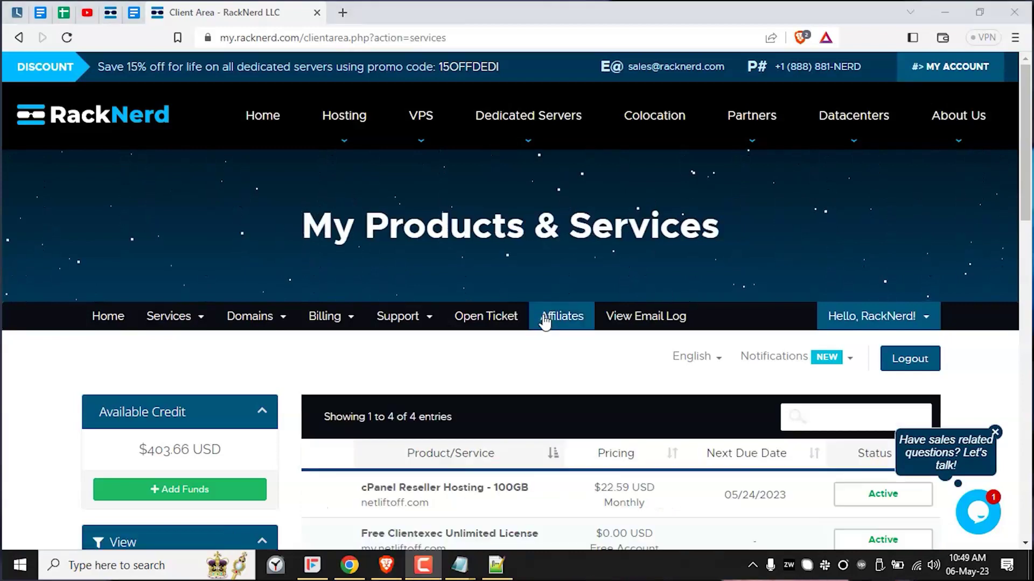
pyautogui.scroll(-4, 544, 316)
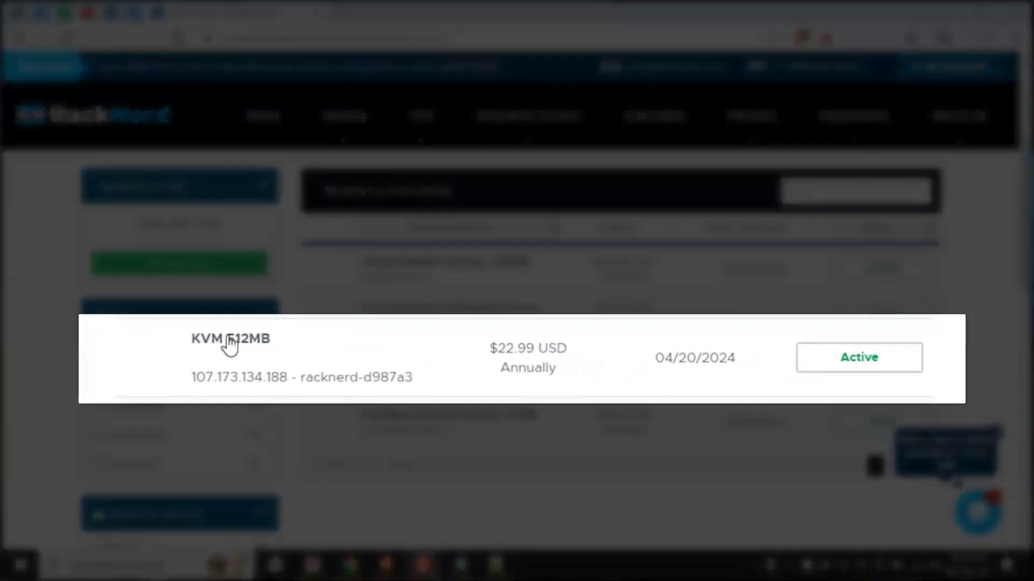
pyautogui.tripleClick(463, 360)
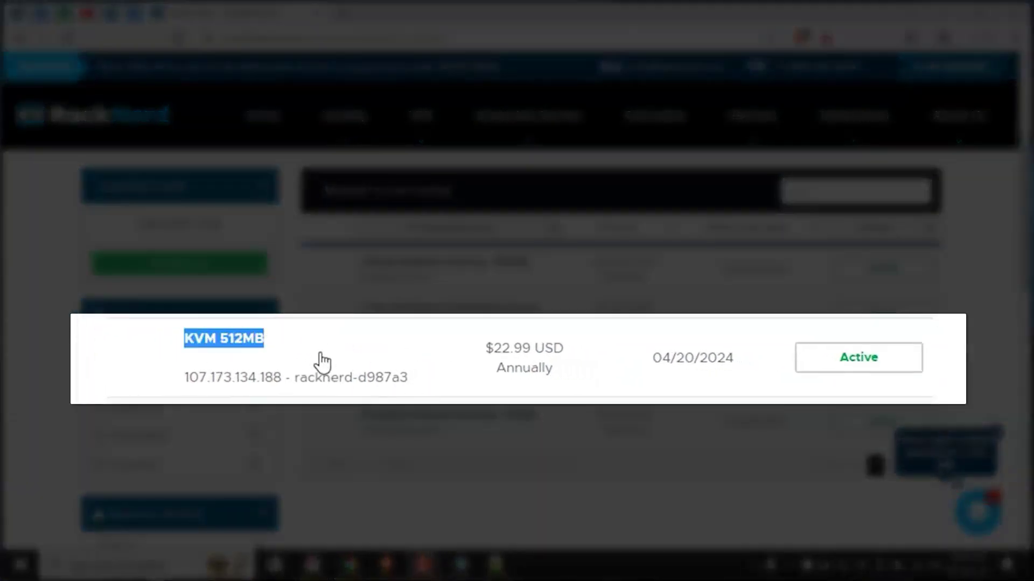
pyautogui.click(316, 357)
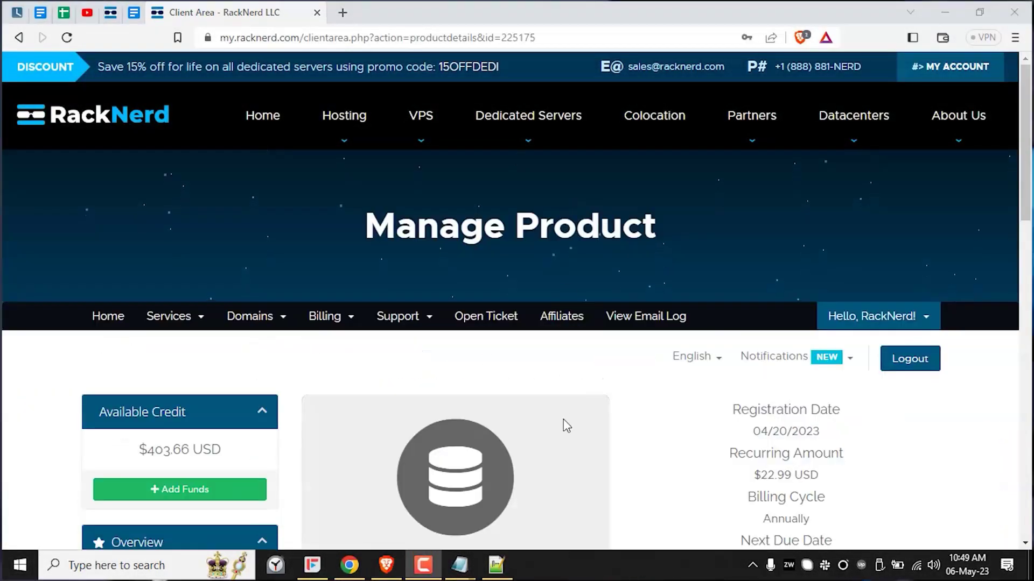
# Step: Start a Change IP request from the Actions panel and proceed past the $3.00 fee guidelines
pyautogui.scroll(-8, 164, 379)
pyautogui.moveTo(61, 367); pyautogui.dragTo(80, 342)
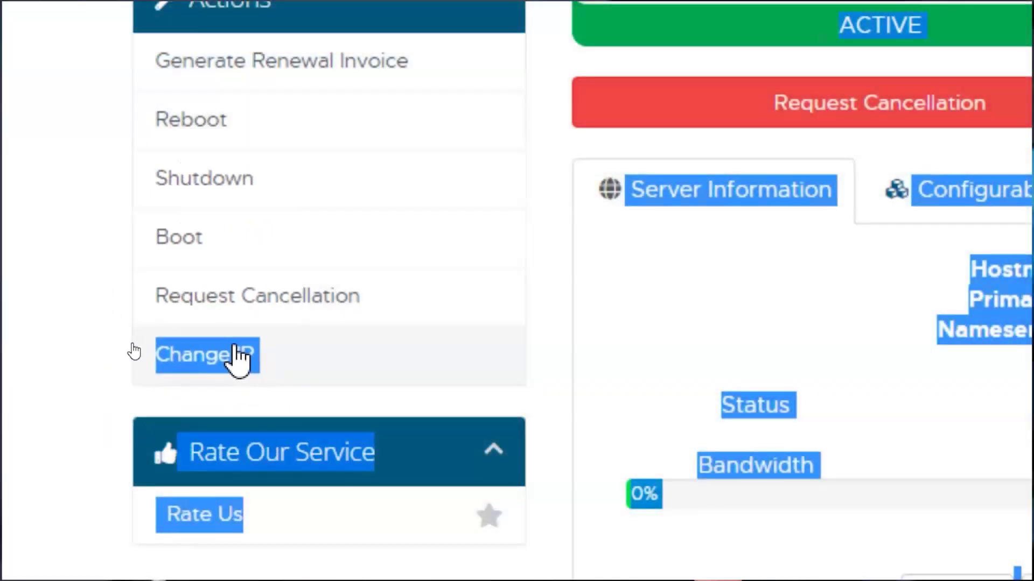
pyautogui.click(237, 356)
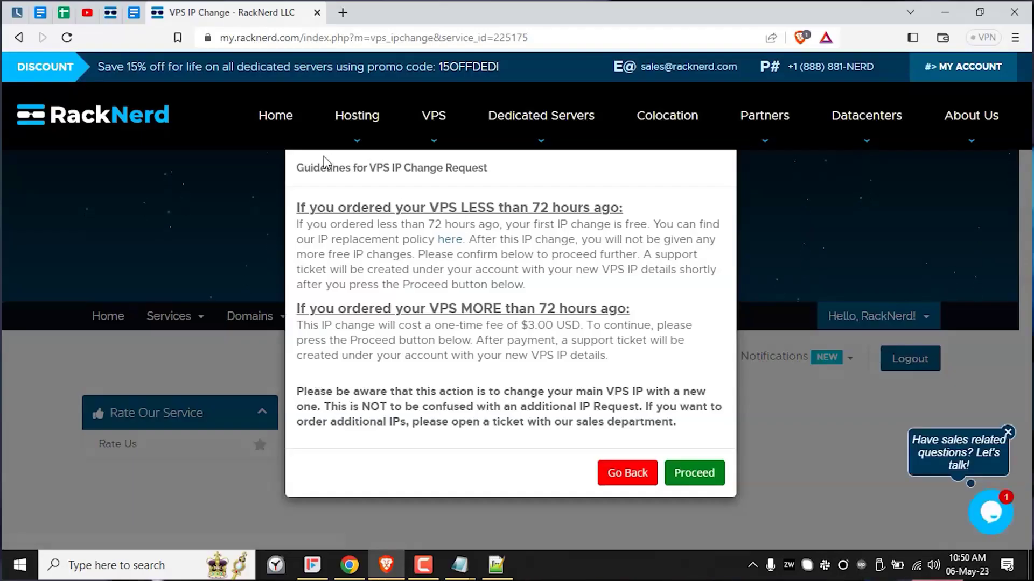
pyautogui.moveTo(291, 169); pyautogui.dragTo(496, 176)
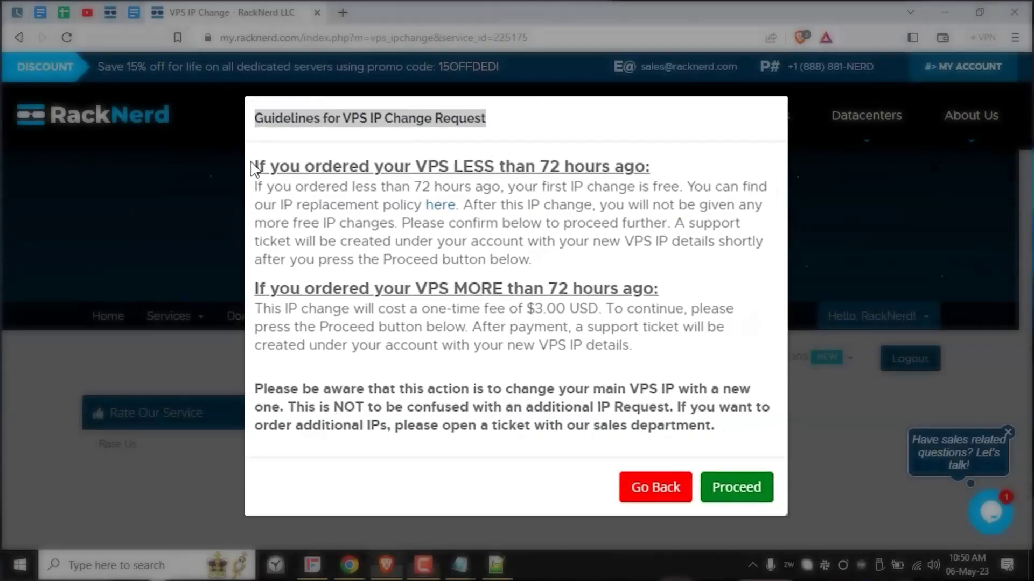
pyautogui.moveTo(209, 123); pyautogui.dragTo(692, 440)
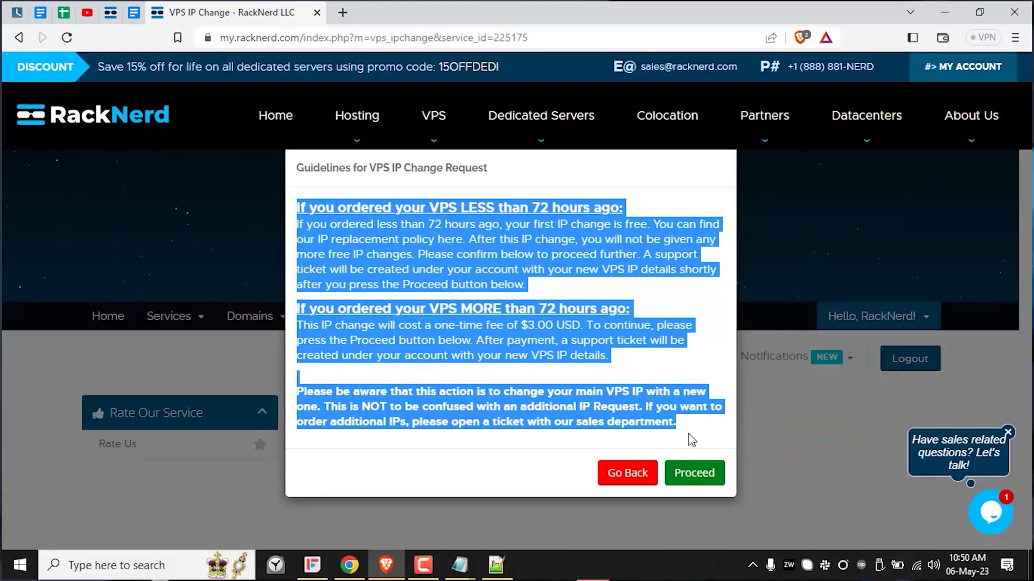
pyautogui.press('F10')
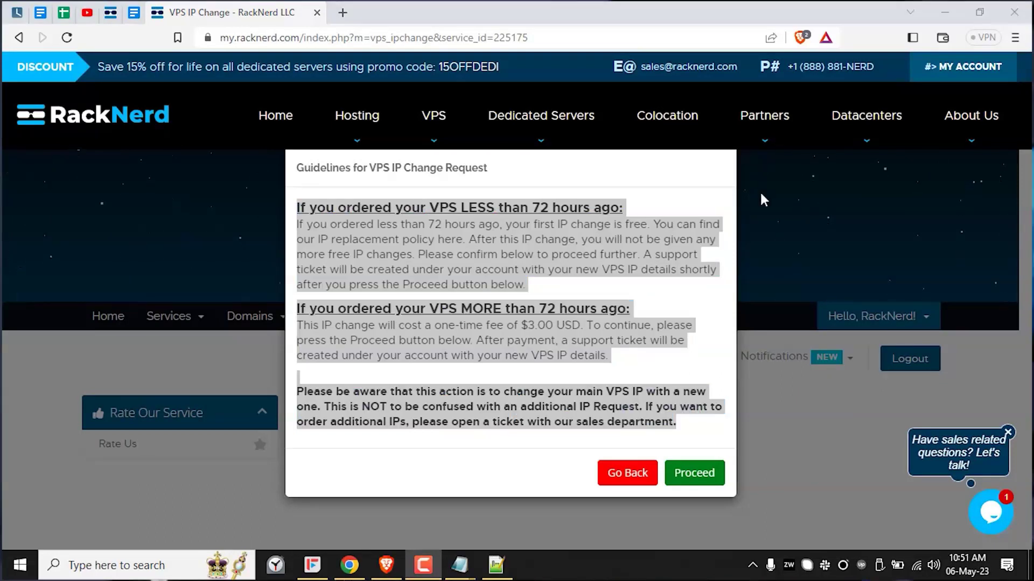
pyautogui.click(685, 479)
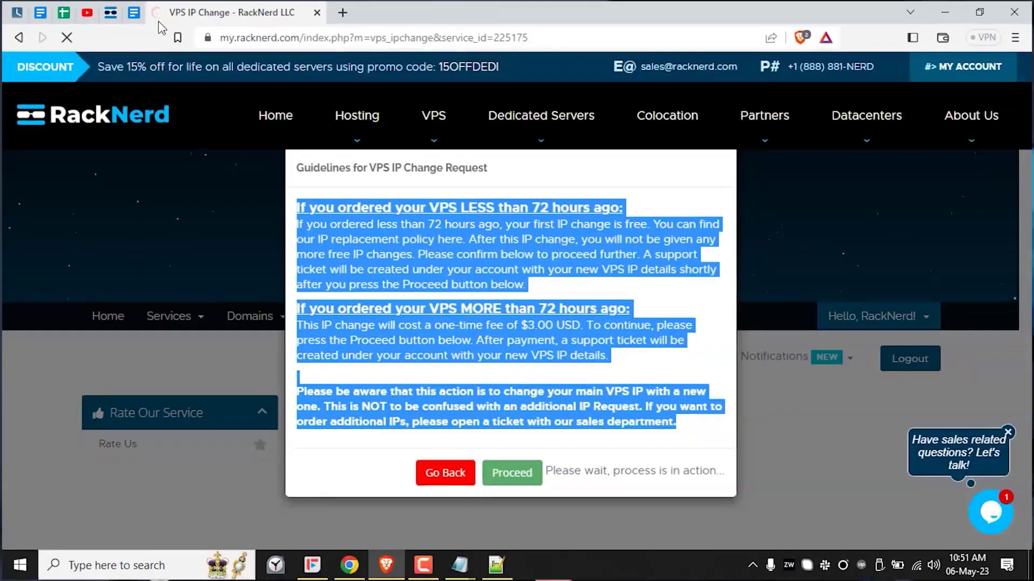
# Step: Review the UNPAID $3.00 IP change invoice and enter 3.00 as the credit amount
pyautogui.click(627, 462)
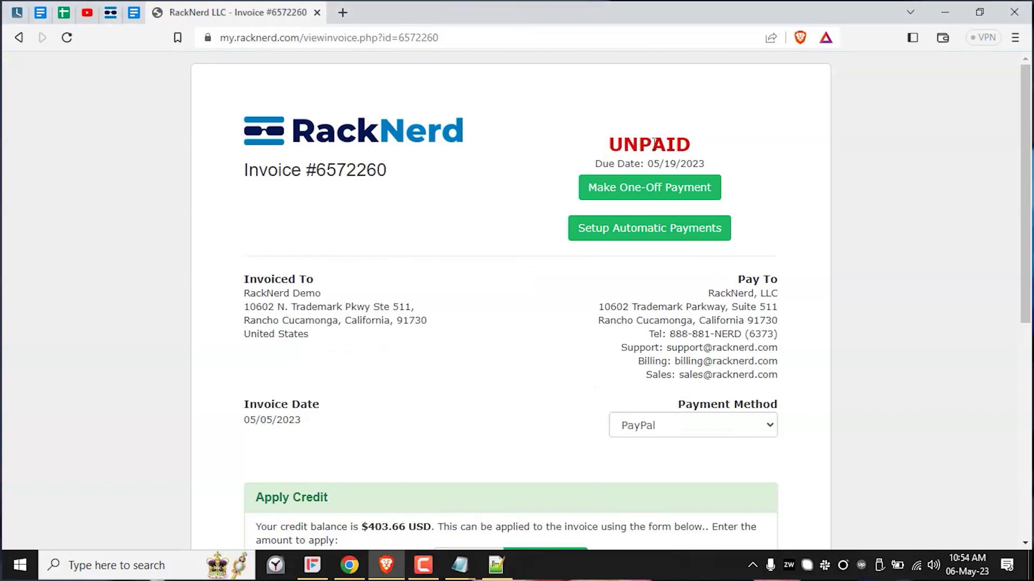
pyautogui.moveTo(607, 145); pyautogui.dragTo(715, 150)
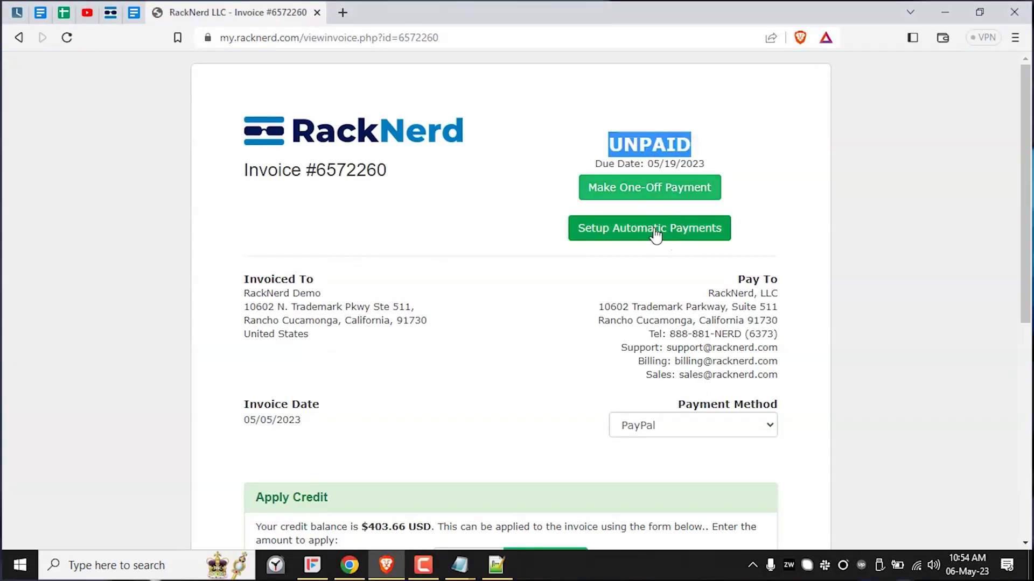
pyautogui.scroll(-4, 637, 337)
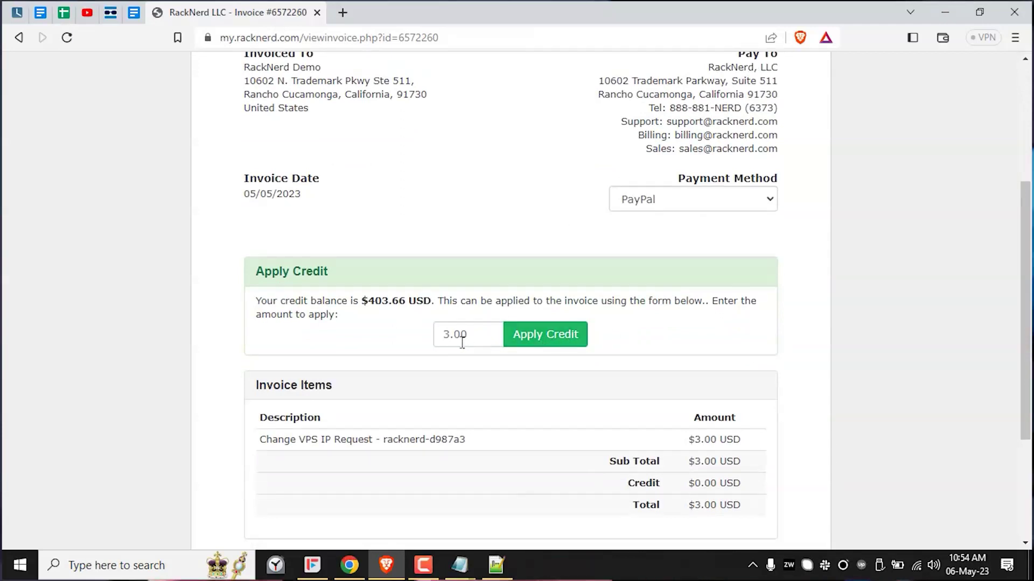
pyautogui.moveTo(479, 334); pyautogui.dragTo(434, 335)
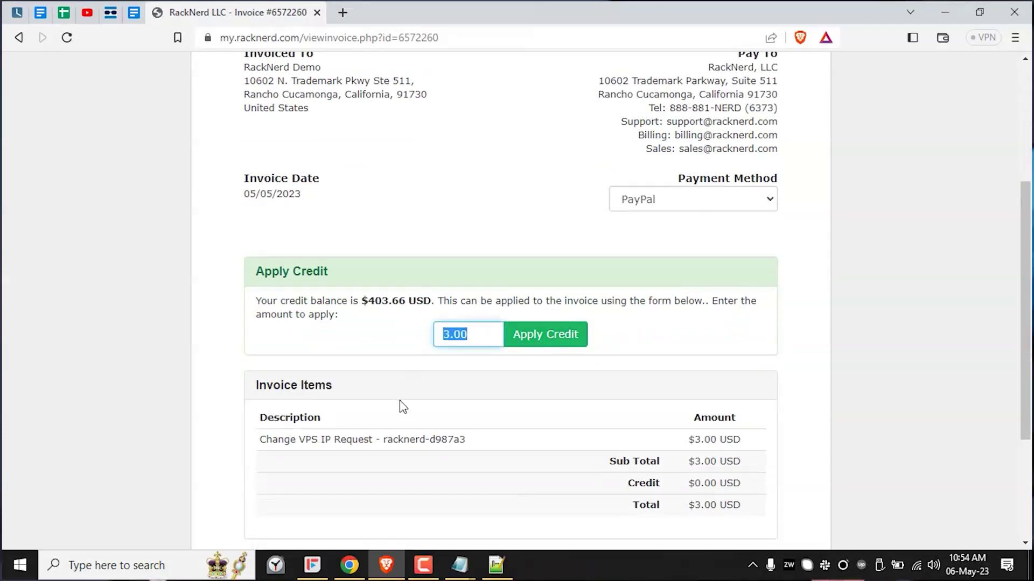
pyautogui.scroll(-3, 404, 408)
pyautogui.moveTo(573, 420); pyautogui.dragTo(762, 425)
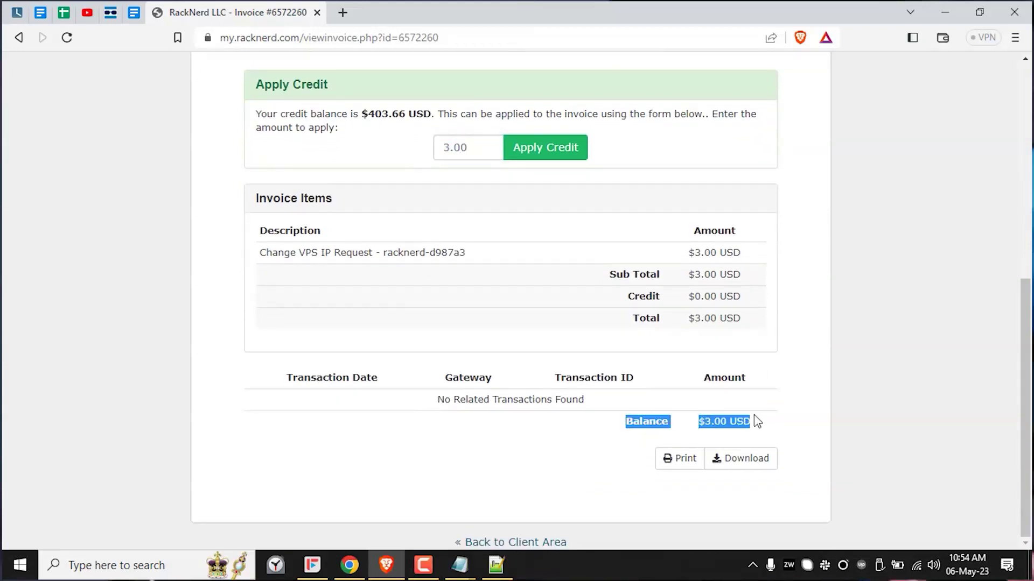
pyautogui.scroll(7, 757, 421)
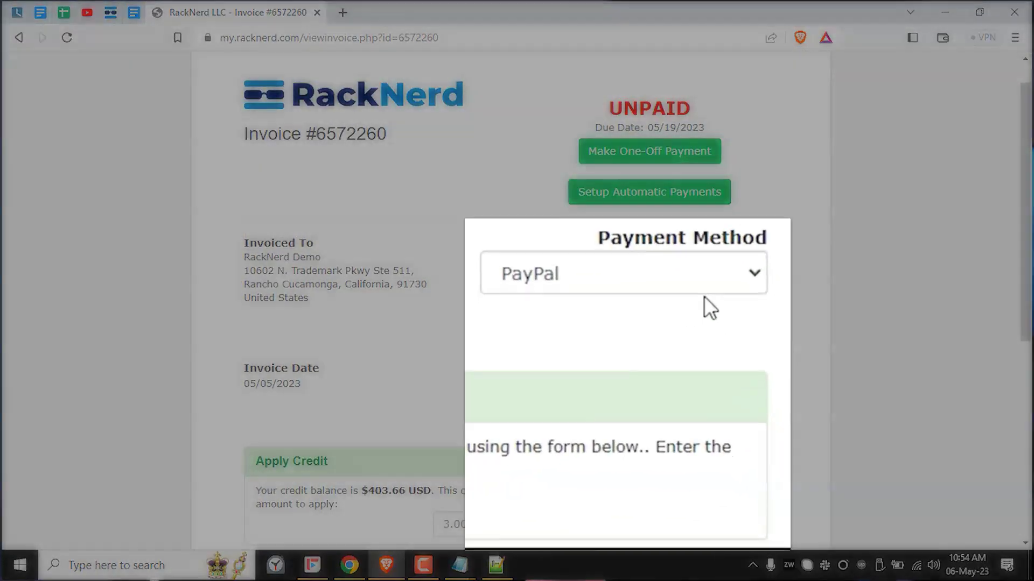
pyautogui.click(700, 282)
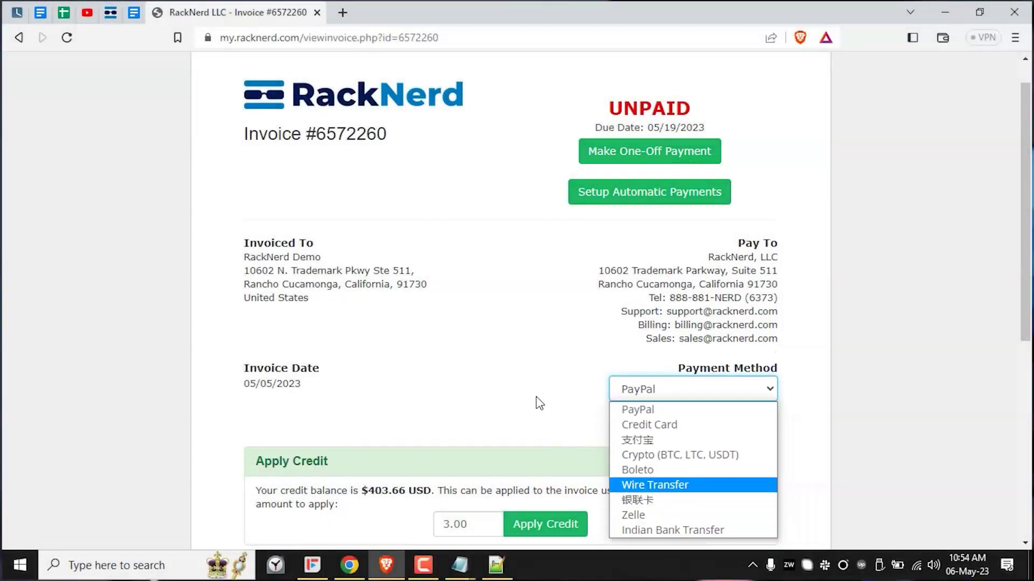
pyautogui.click(539, 403)
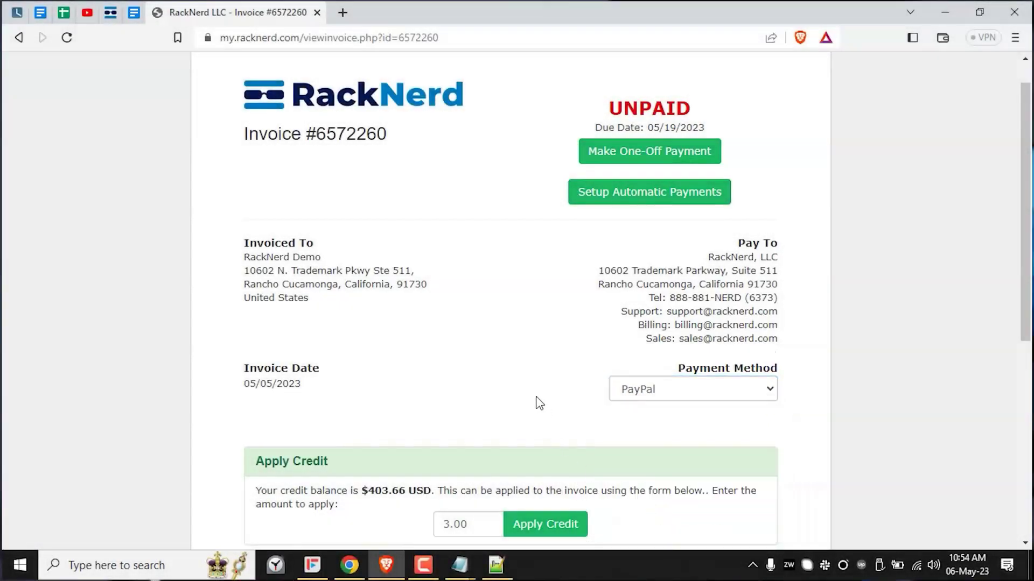
pyautogui.scroll(-2, 539, 403)
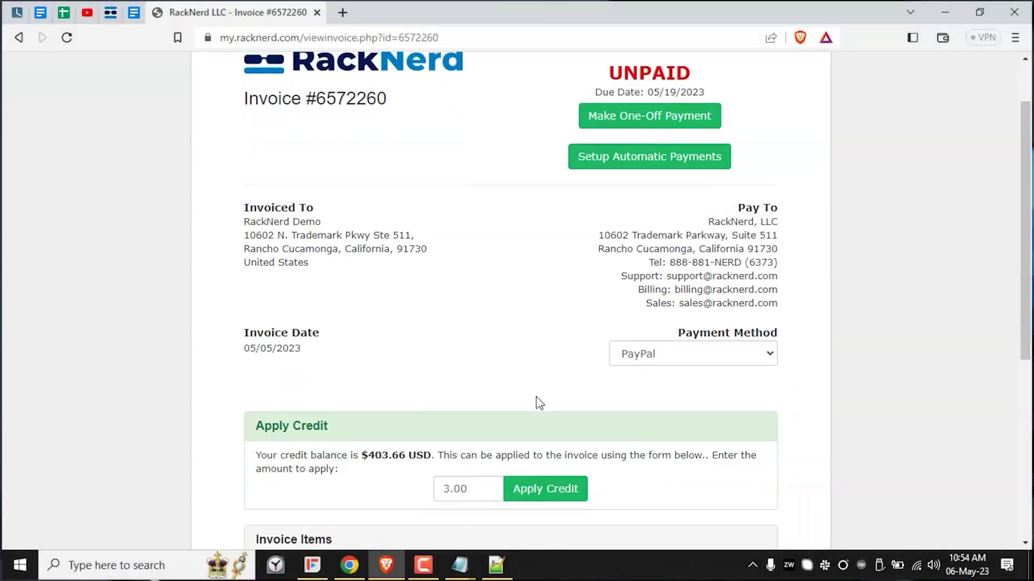
pyautogui.click(534, 416)
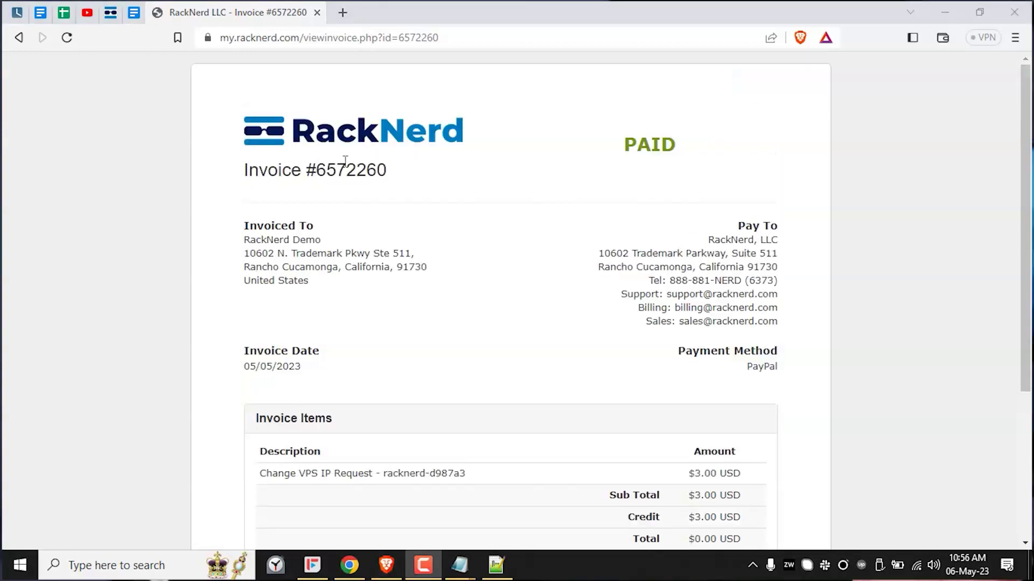
# Step: Confirm the invoice is PAID and return to My Invoices, showing 0 due and $400.66 credit
pyautogui.moveTo(609, 143); pyautogui.dragTo(713, 151)
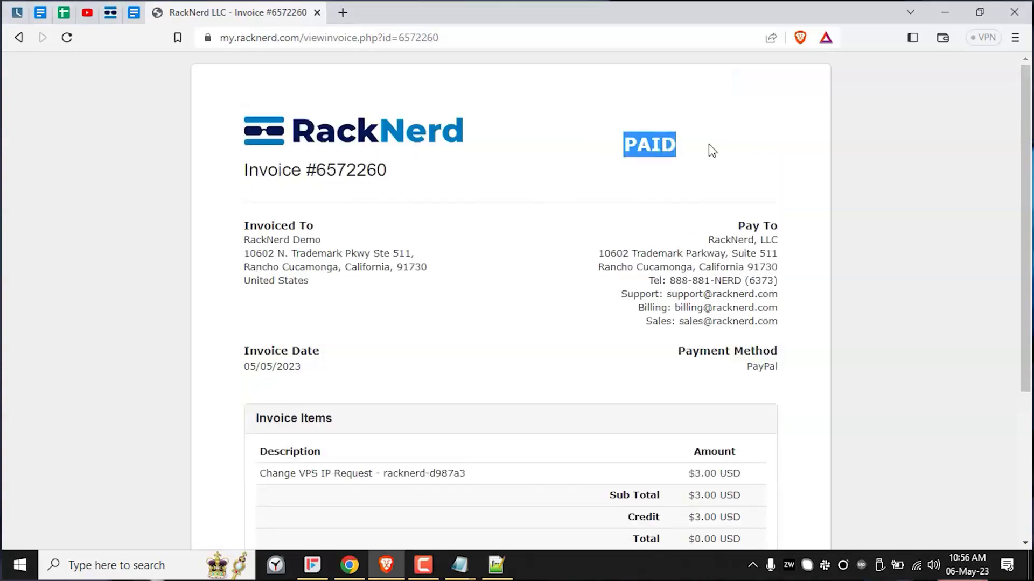
pyautogui.scroll(-4, 619, 261)
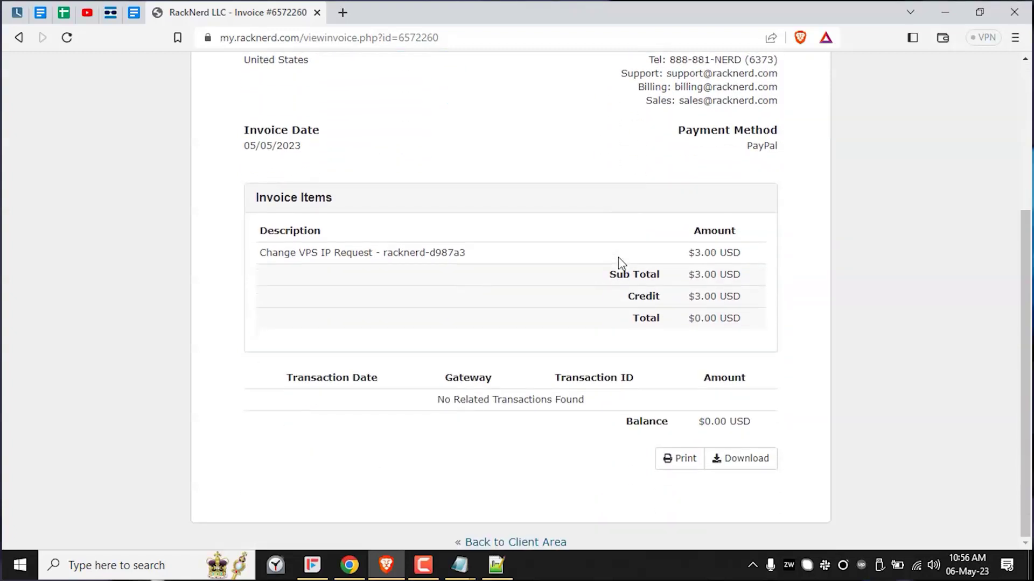
pyautogui.click(533, 543)
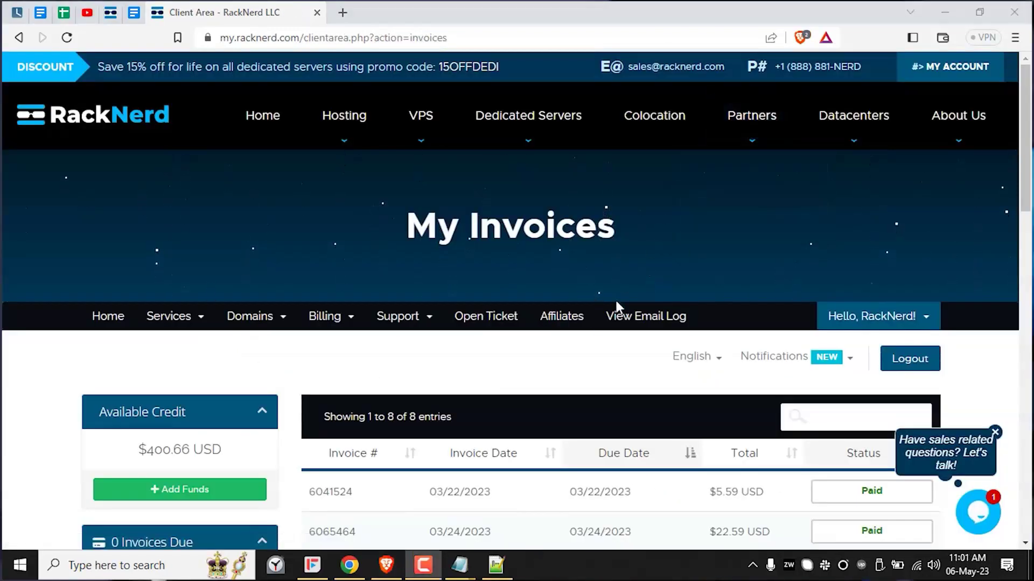
pyautogui.scroll(-4, 617, 307)
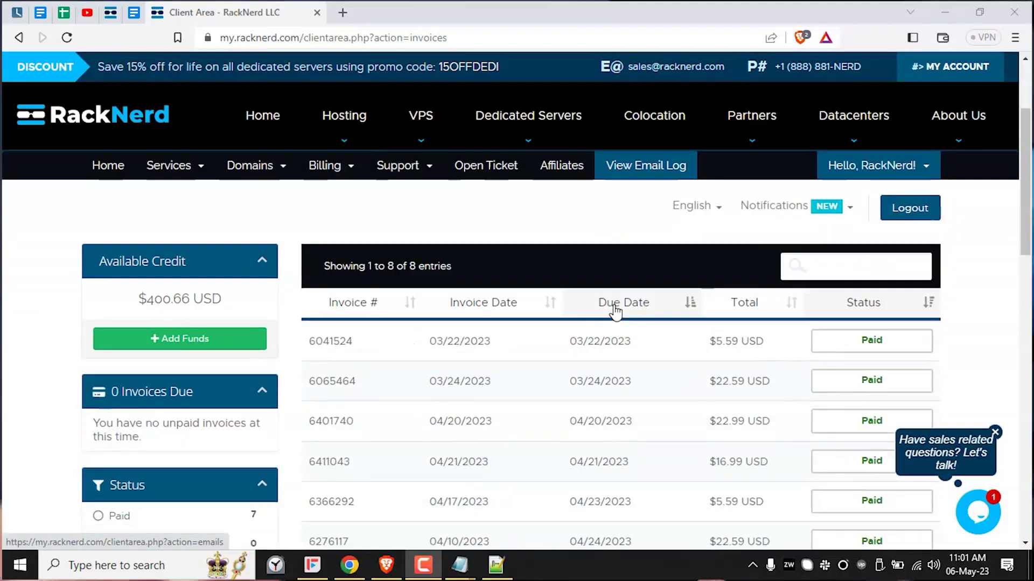
pyautogui.scroll(3, 615, 311)
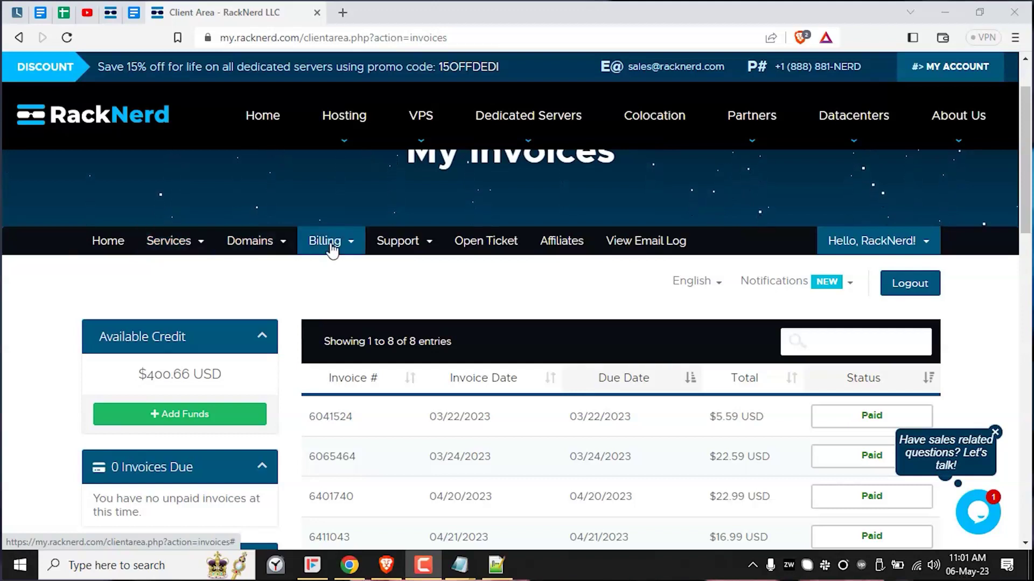
pyautogui.click(397, 247)
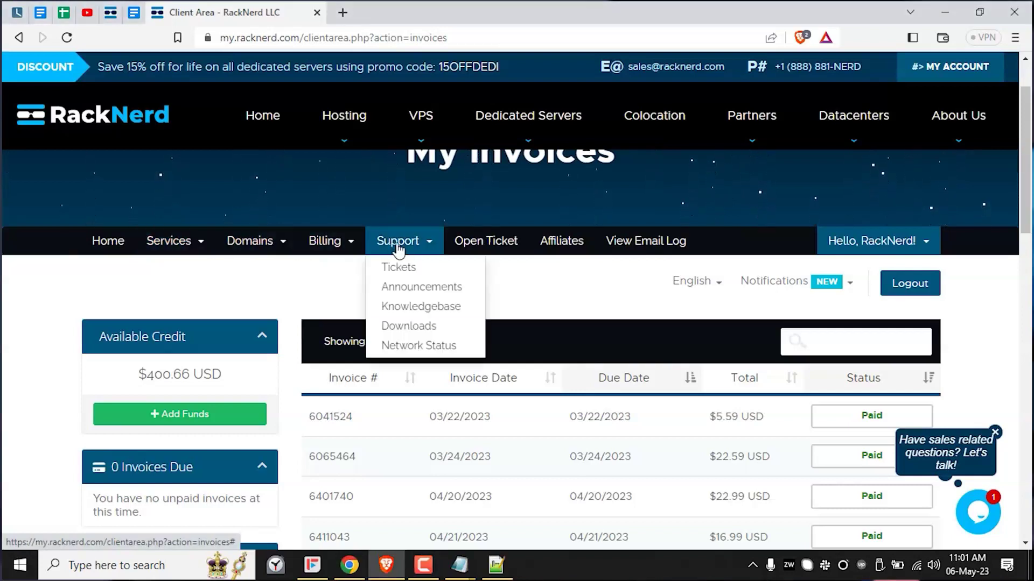
# Step: Open ticket #419989 'IP Change Request Successful' and read the new IP 107.173.129.192
pyautogui.click(394, 270)
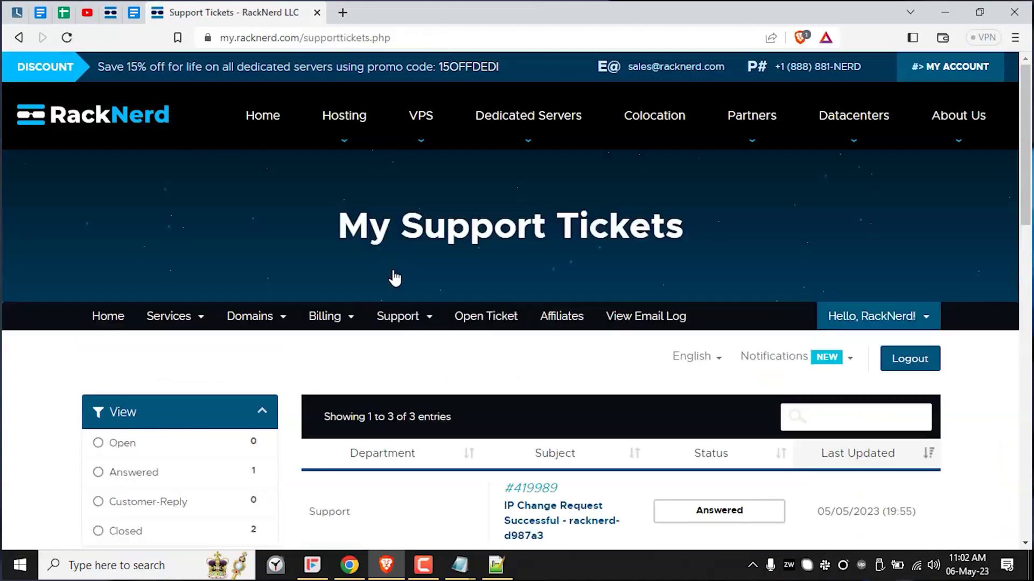
pyautogui.scroll(-4, 395, 278)
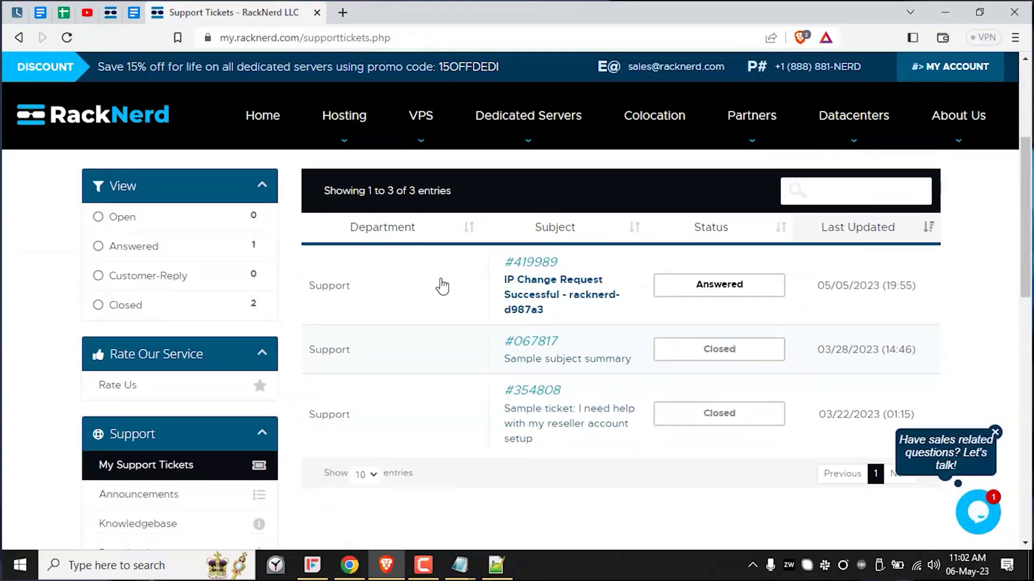
pyautogui.moveTo(469, 287); pyautogui.dragTo(561, 326)
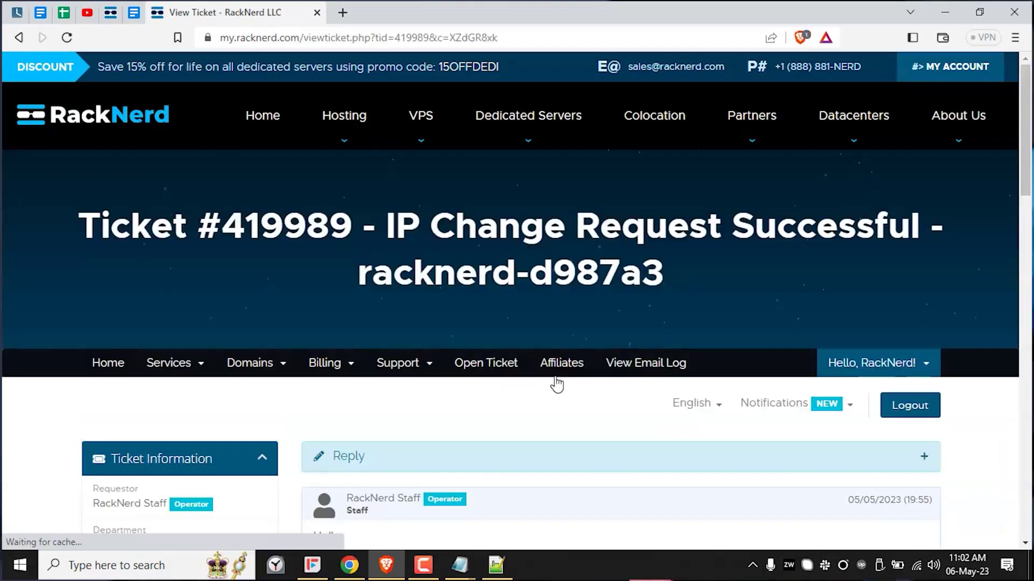
pyautogui.scroll(-1, 557, 385)
pyautogui.scroll(-3, 557, 384)
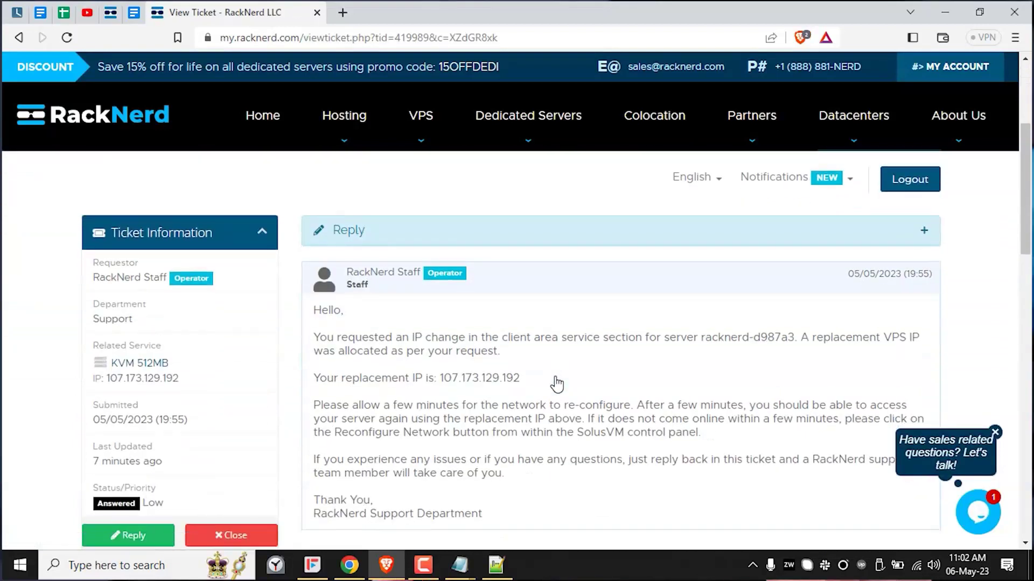
pyautogui.scroll(1, 557, 384)
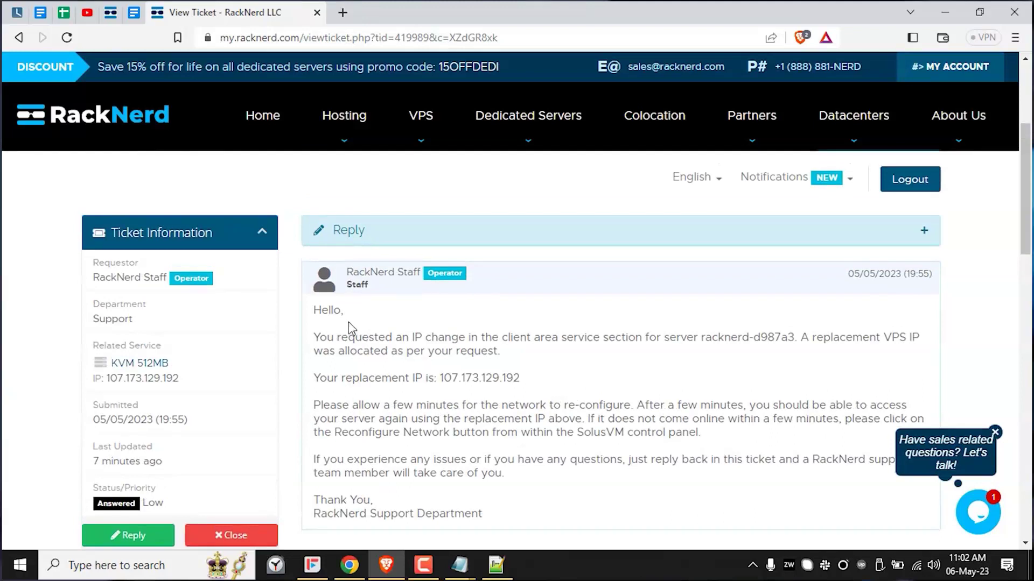